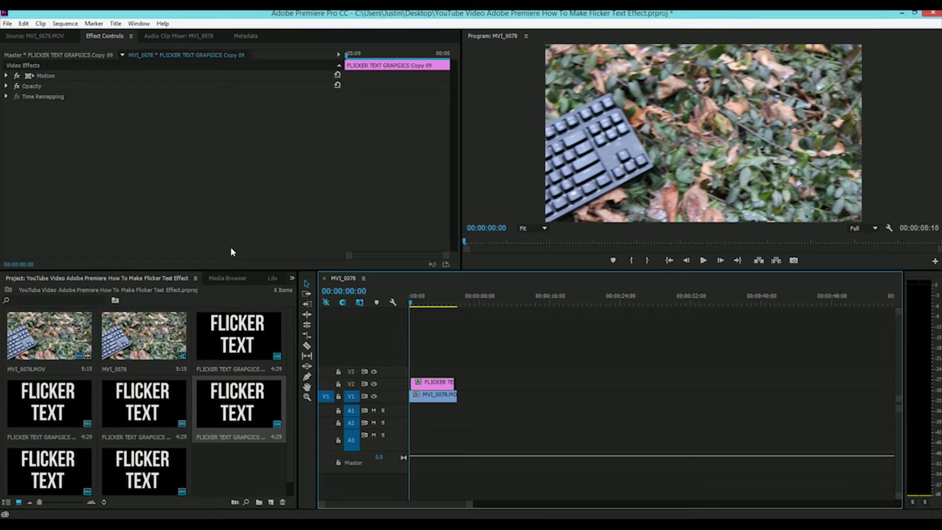
Preview the sequence, copy the title onto V3, and trim the copy to a few-frame sliver.
click(704, 260)
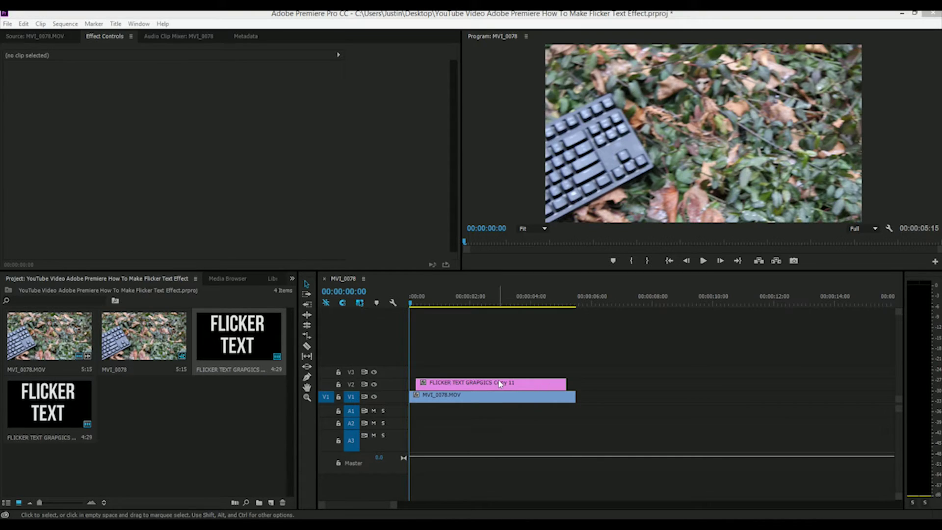
drag(501, 384, 522, 374)
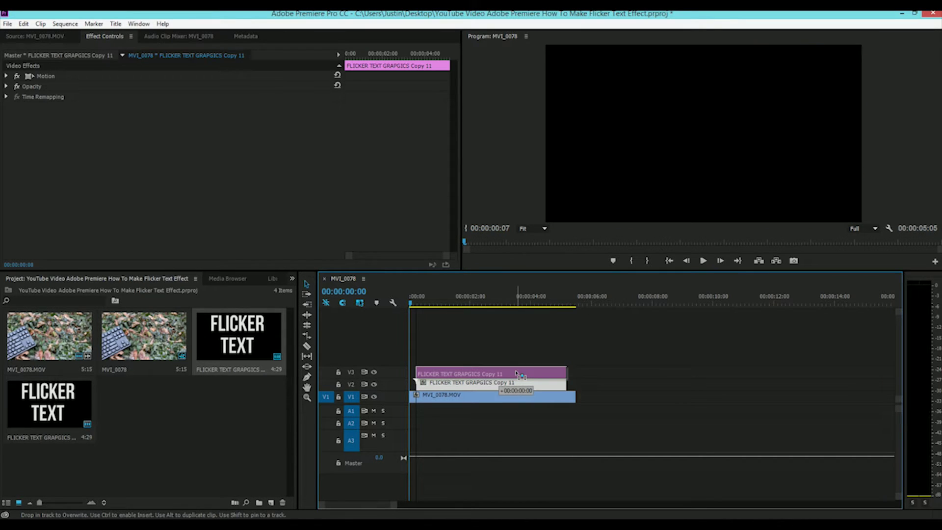
drag(521, 375, 411, 376)
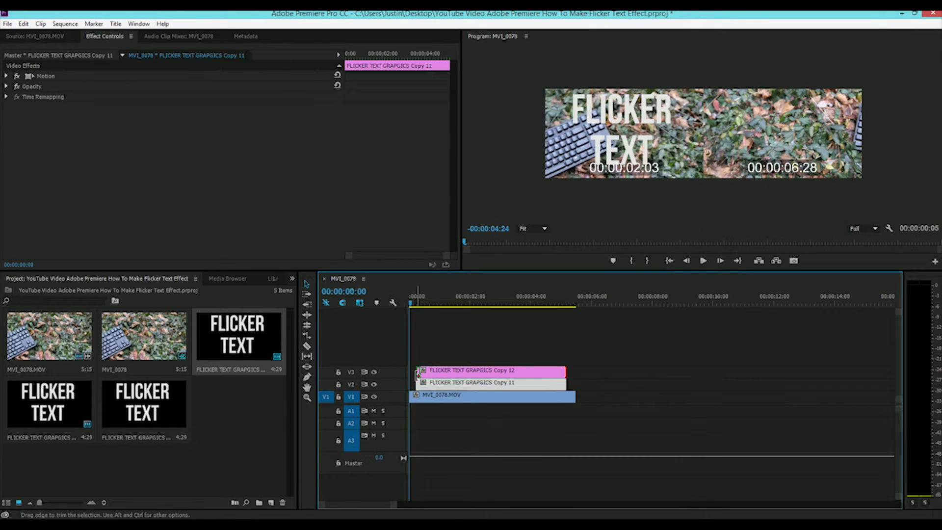
drag(411, 376, 417, 371)
Zoom the timeline to single frames and place the title sliver just before the main title on V2.
key(Home)
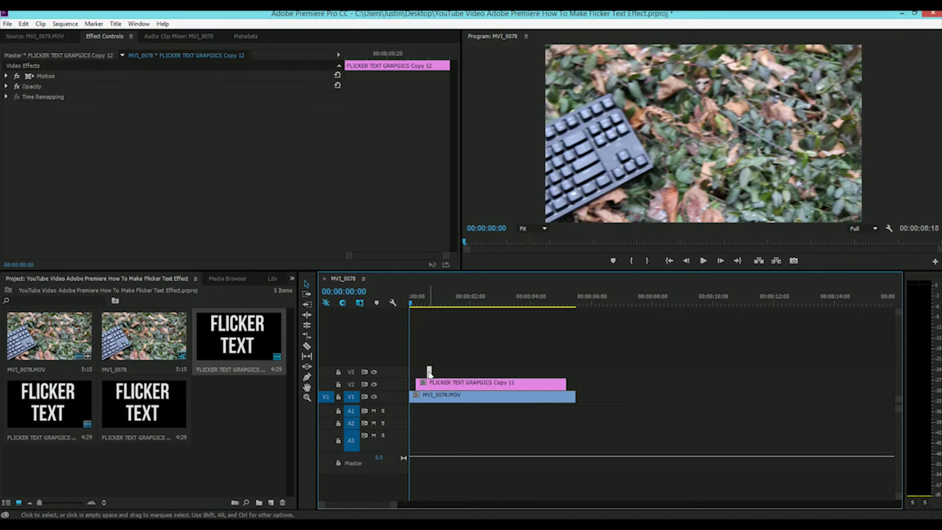
drag(392, 506, 358, 504)
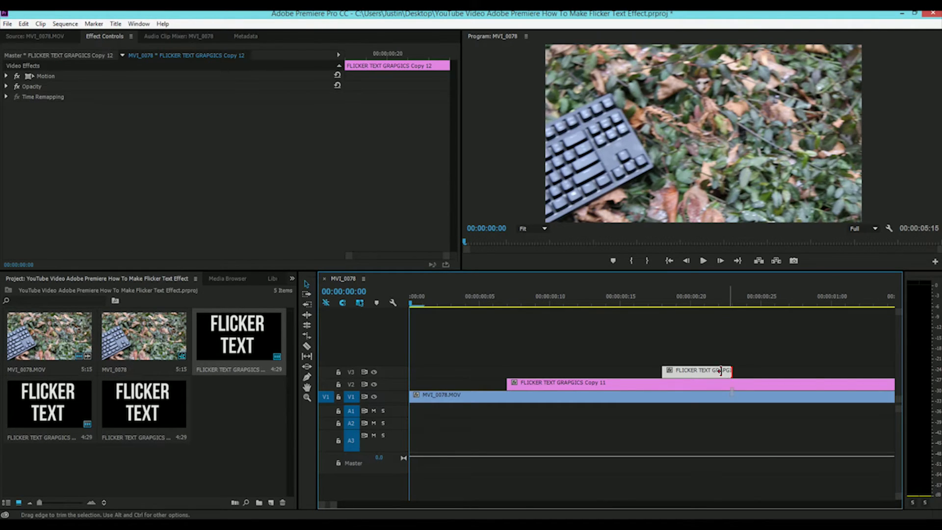
drag(720, 370, 466, 378)
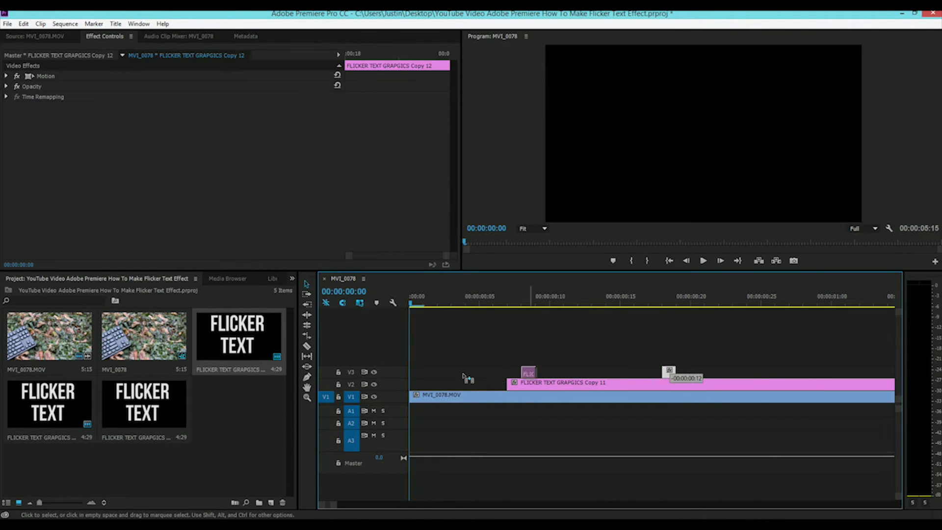
mouse_move(466, 378)
mouse_down()
mouse_move(491, 385)
mouse_move(459, 384)
mouse_move(489, 386)
mouse_up()
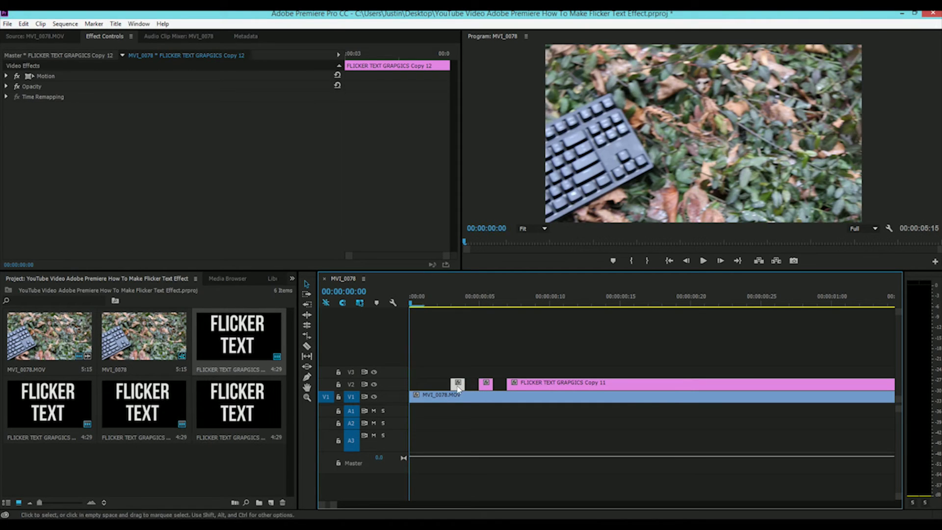
Shift the sliver earlier, duplicate it as another flicker bit, and carry one toward the title's end.
drag(458, 386, 433, 386)
drag(433, 385, 460, 385)
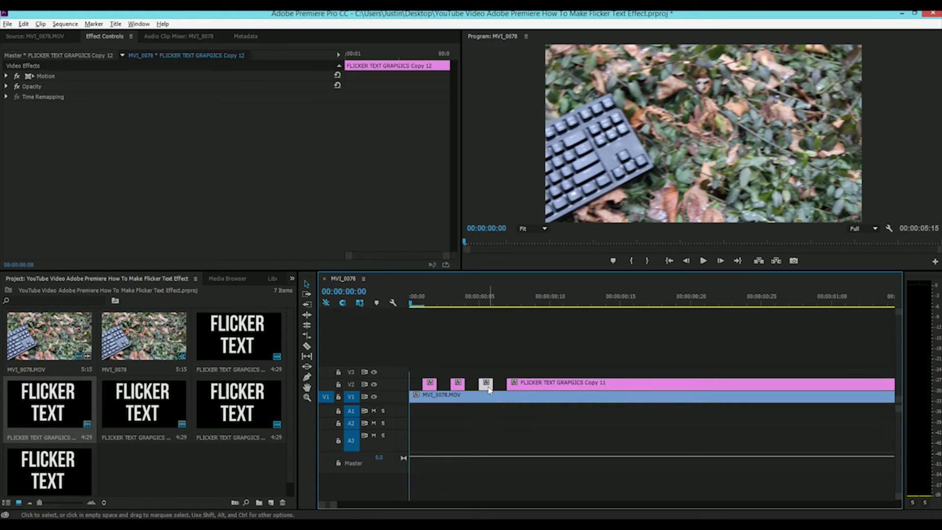
mouse_move(490, 386)
mouse_down()
mouse_move(895, 372)
mouse_move(876, 371)
mouse_up()
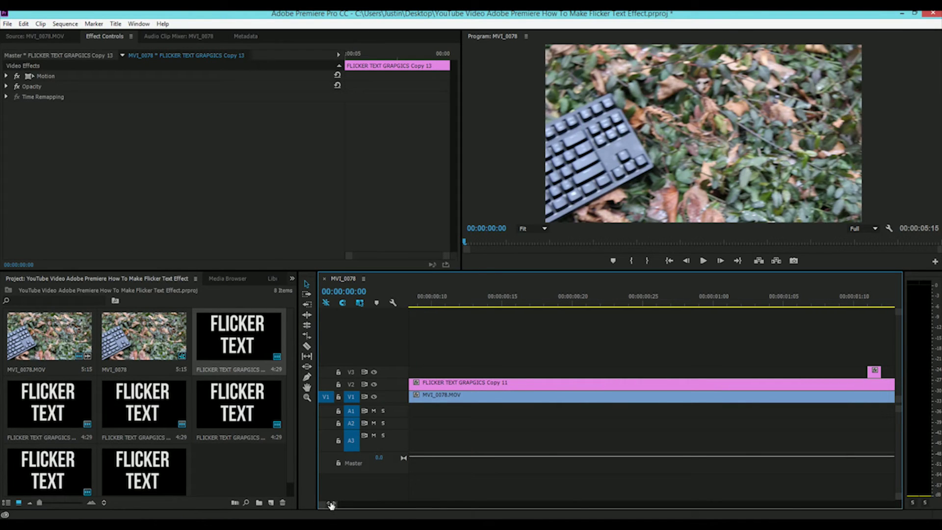
drag(330, 506, 357, 508)
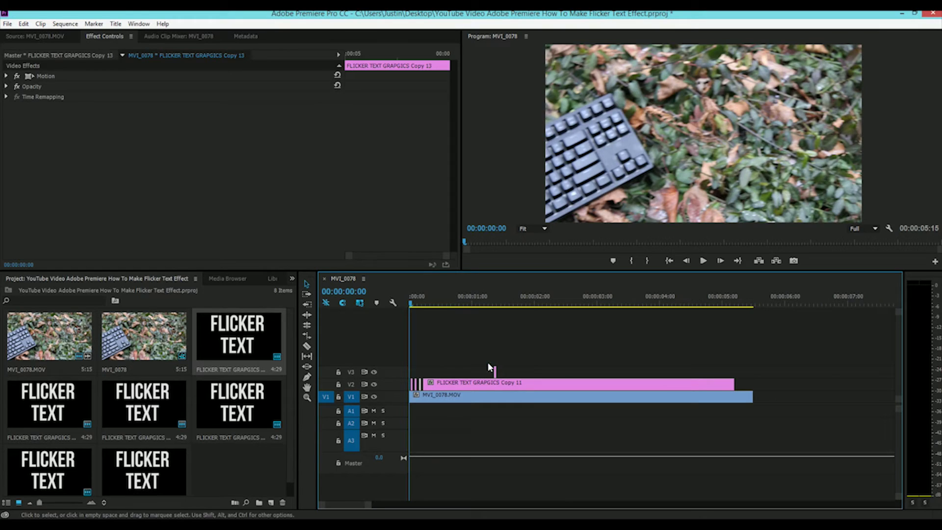
Place a flicker bit right after the main title ends and play back to check.
drag(499, 371, 745, 385)
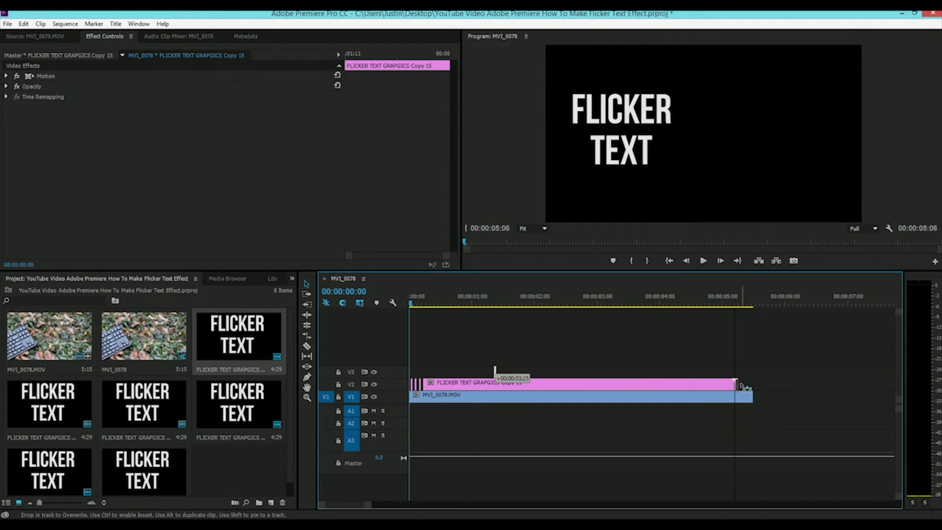
drag(746, 385, 742, 385)
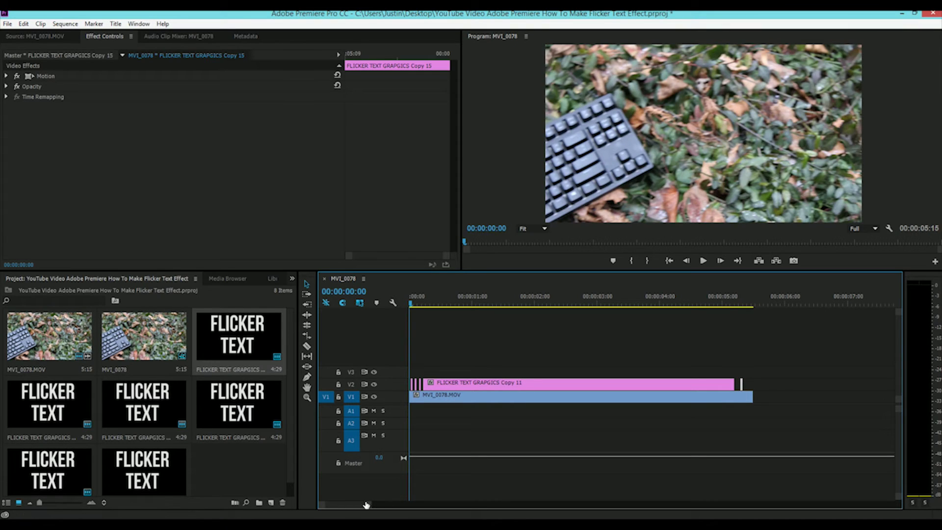
drag(367, 505, 346, 505)
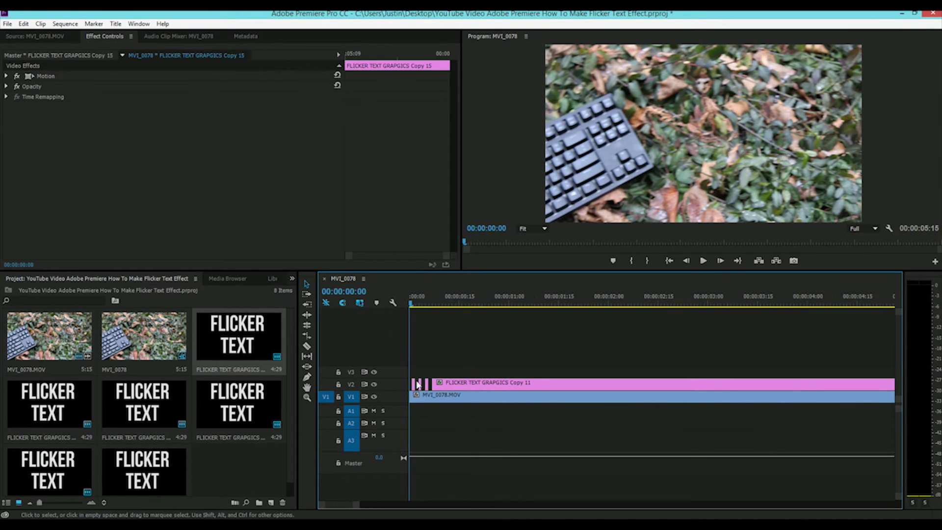
key(space)
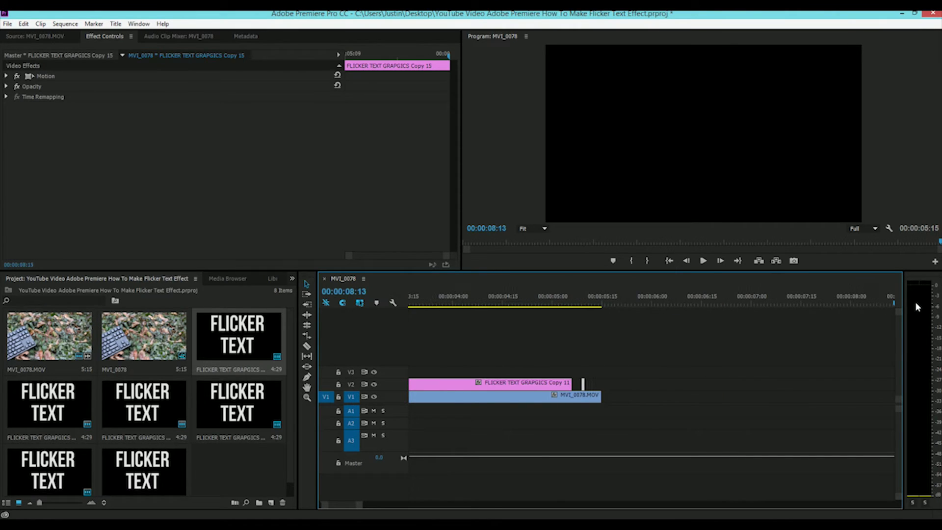
Zoom in further and reposition the trailing flicker bit just after the main title.
drag(362, 505, 336, 508)
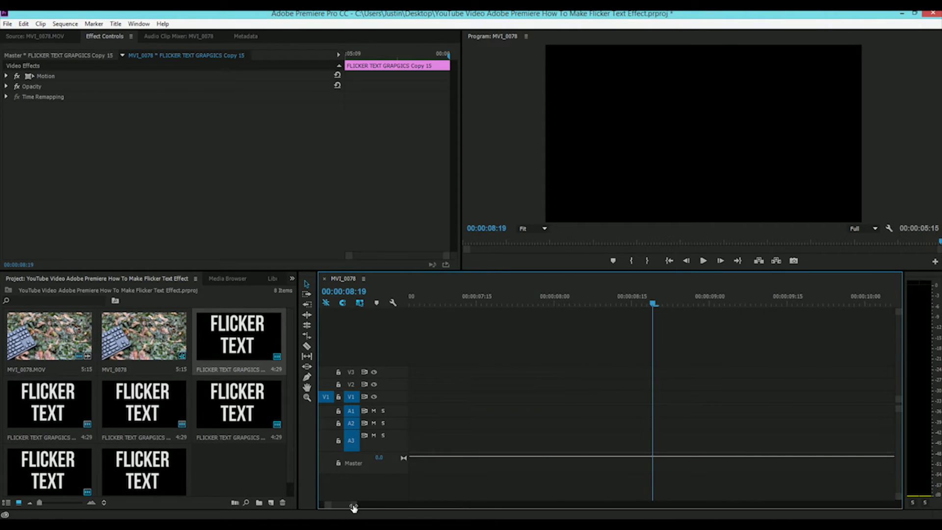
scroll(452, 410, up, 5)
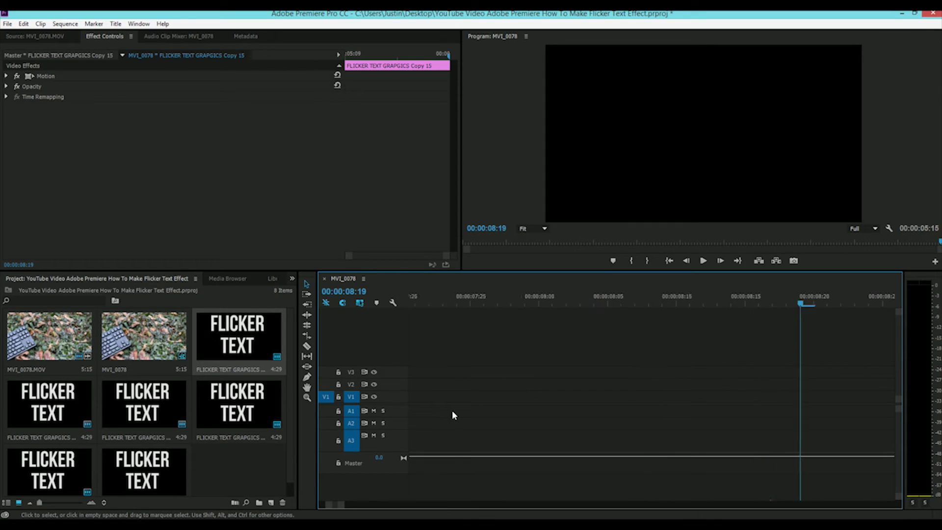
scroll(451, 407, up, 2)
scroll(451, 408, up, 2)
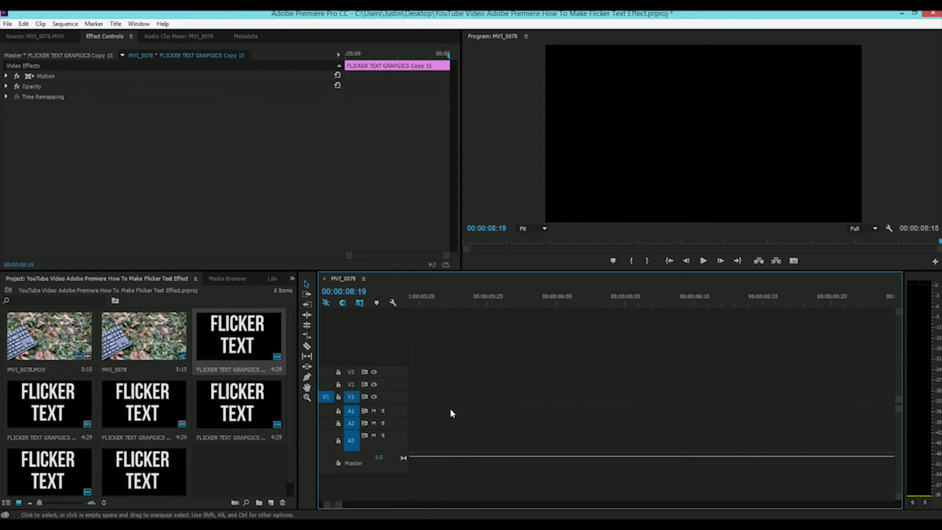
scroll(452, 407, up, 2)
scroll(452, 407, up, 2)
scroll(451, 411, up, 1)
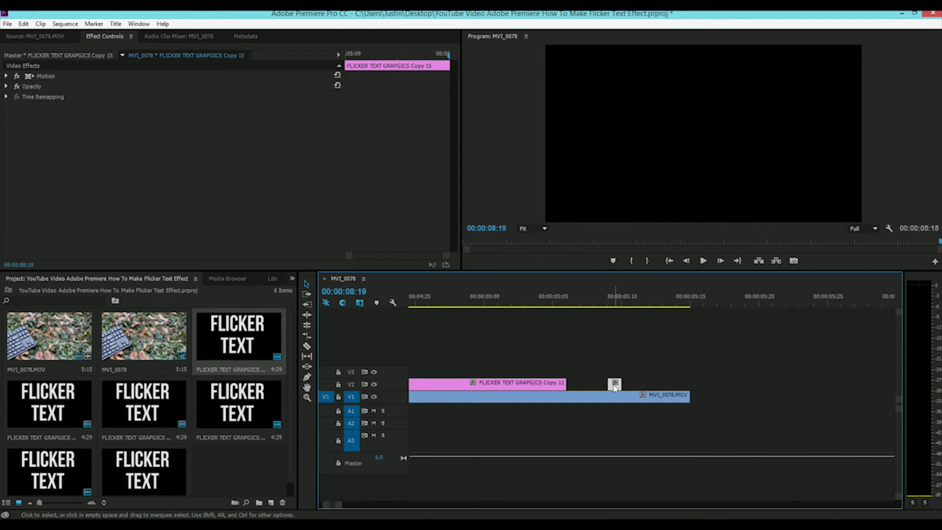
drag(616, 387, 581, 386)
drag(581, 388, 642, 385)
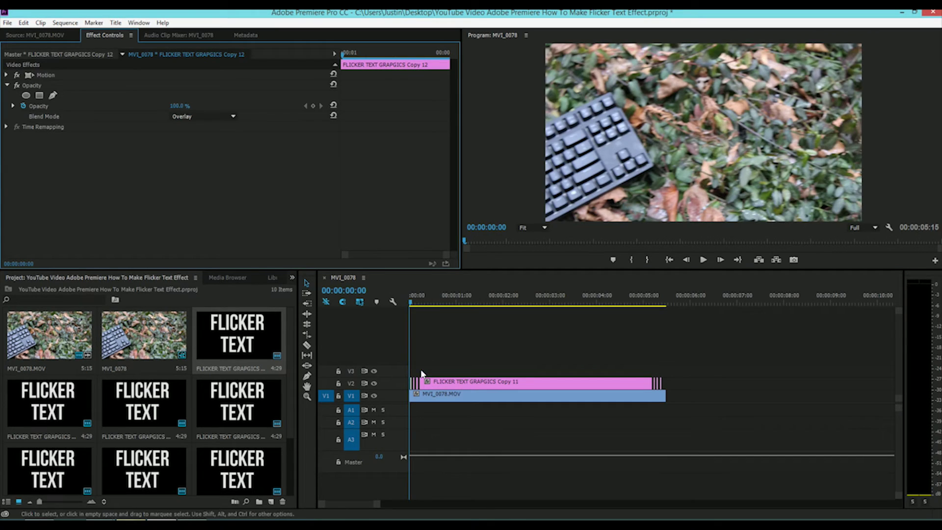
Set the Opacity blend mode of flicker clips Copy 14 and Copy 13 to Overlay.
click(417, 382)
click(414, 382)
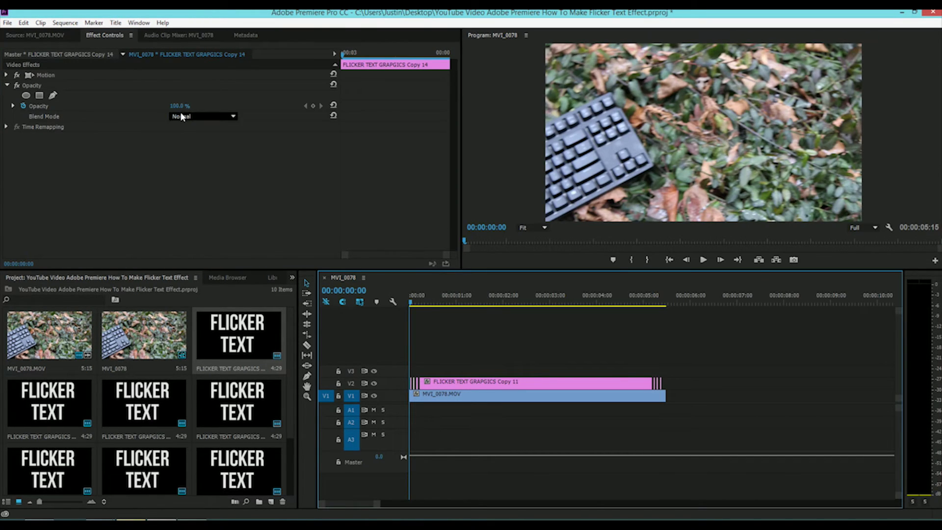
click(203, 116)
click(196, 268)
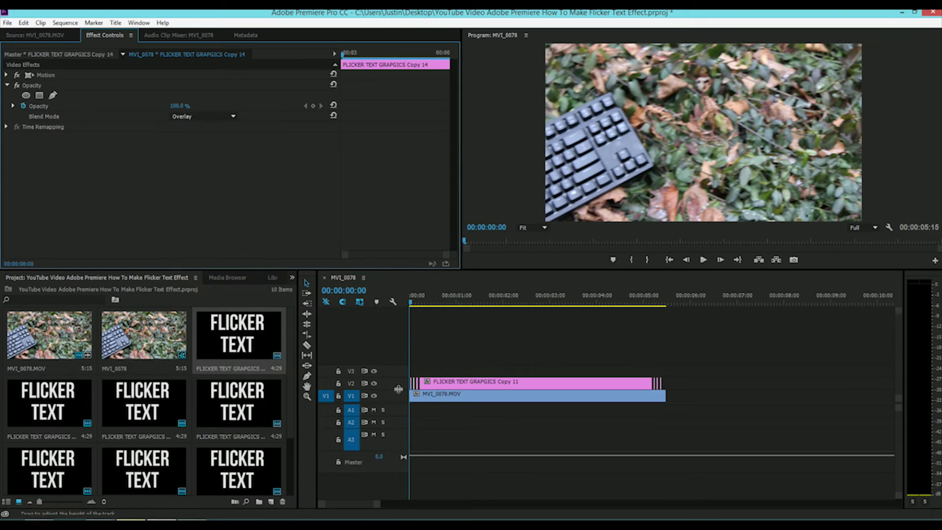
click(415, 346)
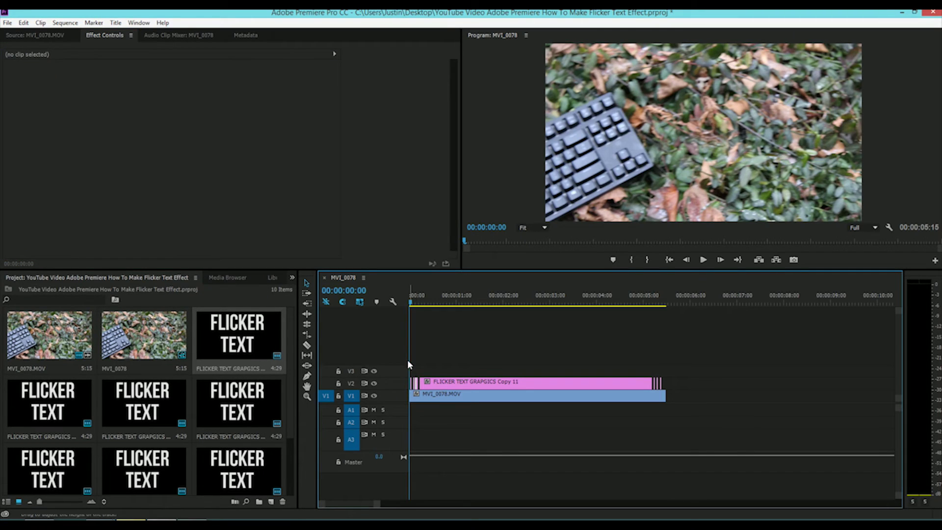
click(418, 382)
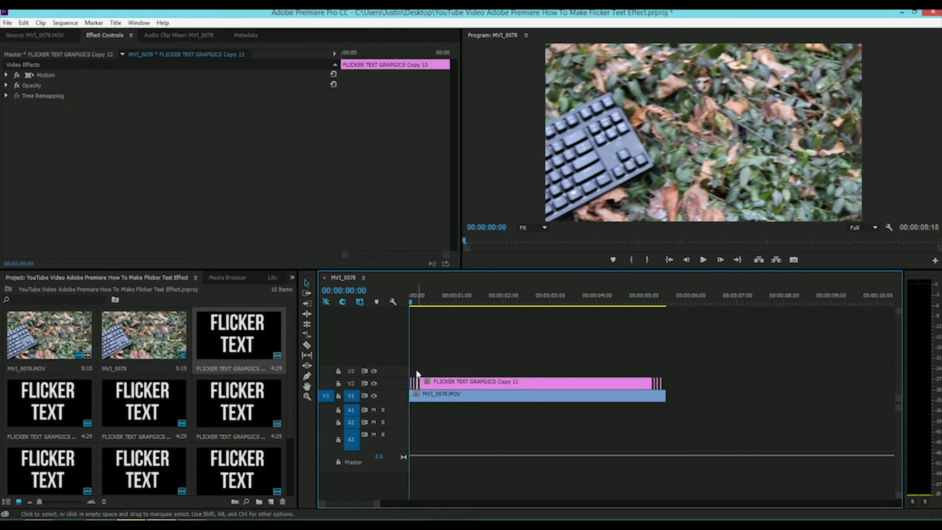
click(7, 86)
click(211, 115)
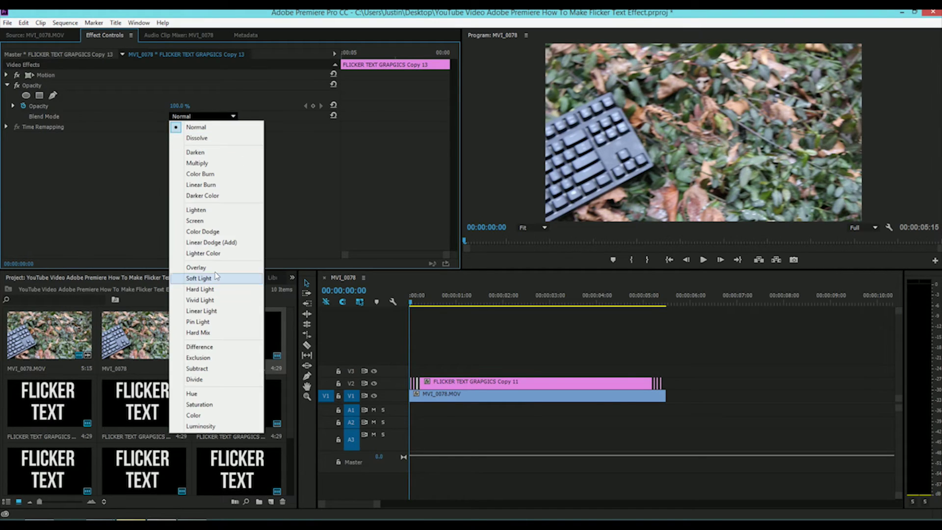
click(191, 273)
Set the main title Copy 11 and flicker clip Copy 15 to Overlay blend mode.
click(512, 384)
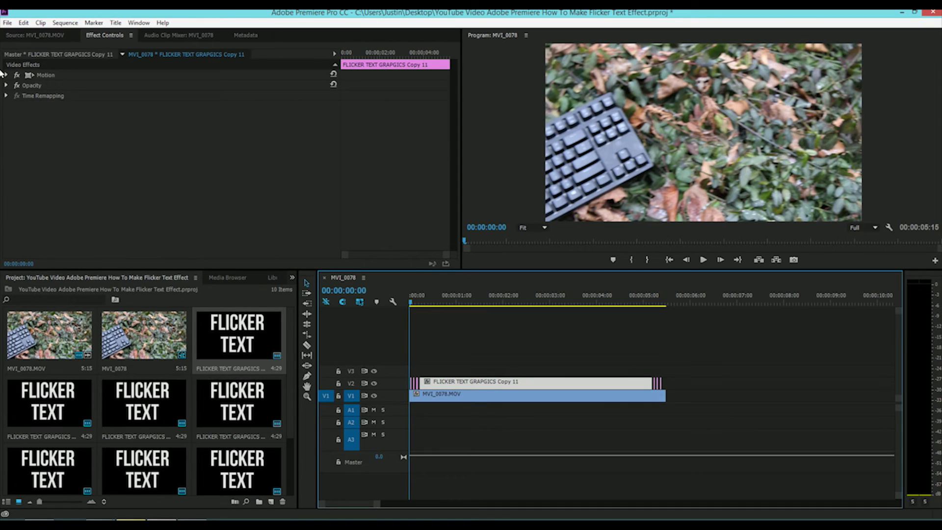
click(7, 86)
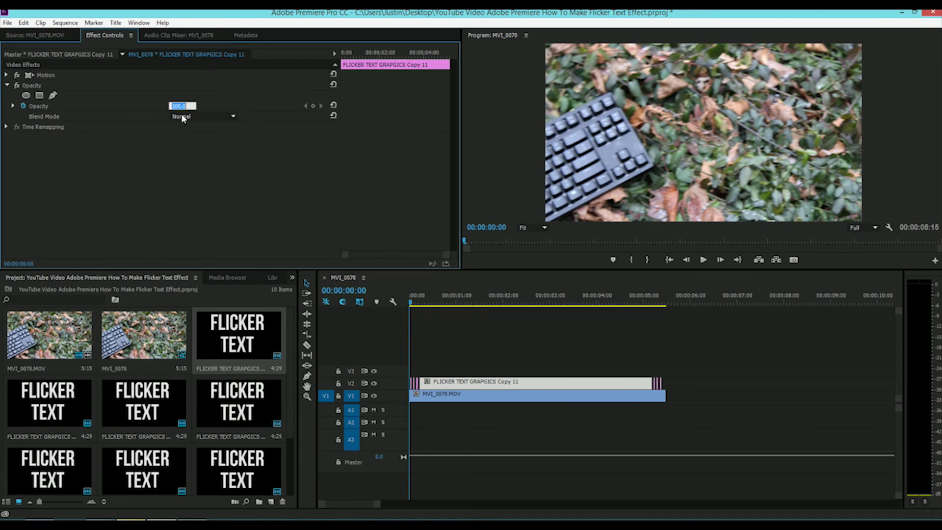
click(202, 115)
click(197, 268)
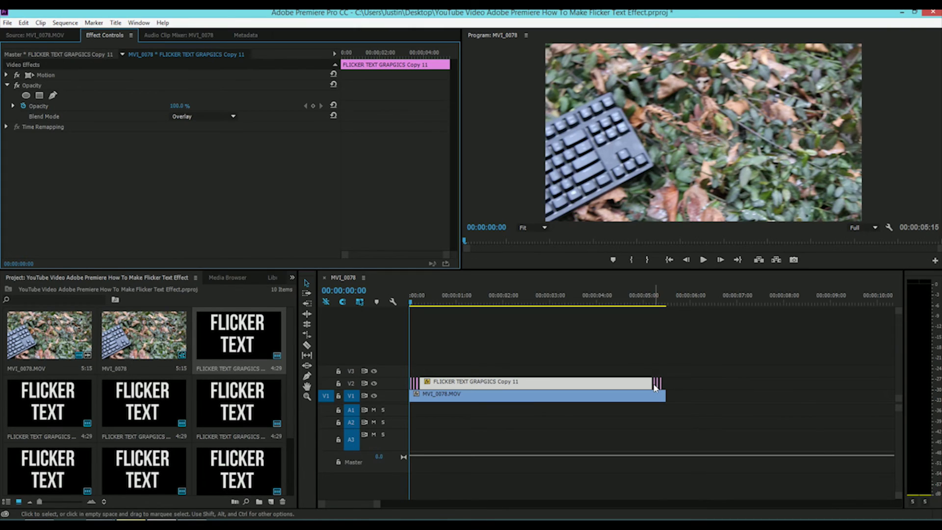
click(657, 383)
click(6, 85)
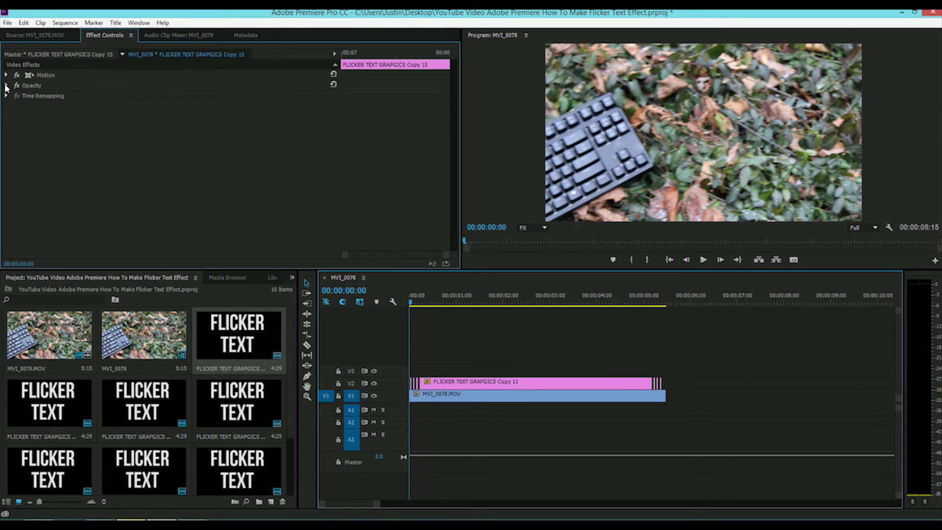
click(208, 116)
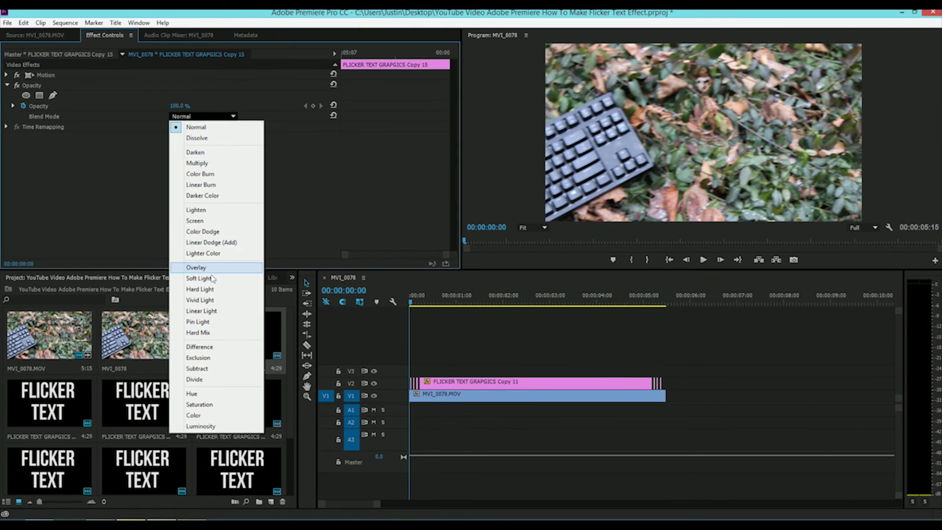
click(196, 268)
click(657, 339)
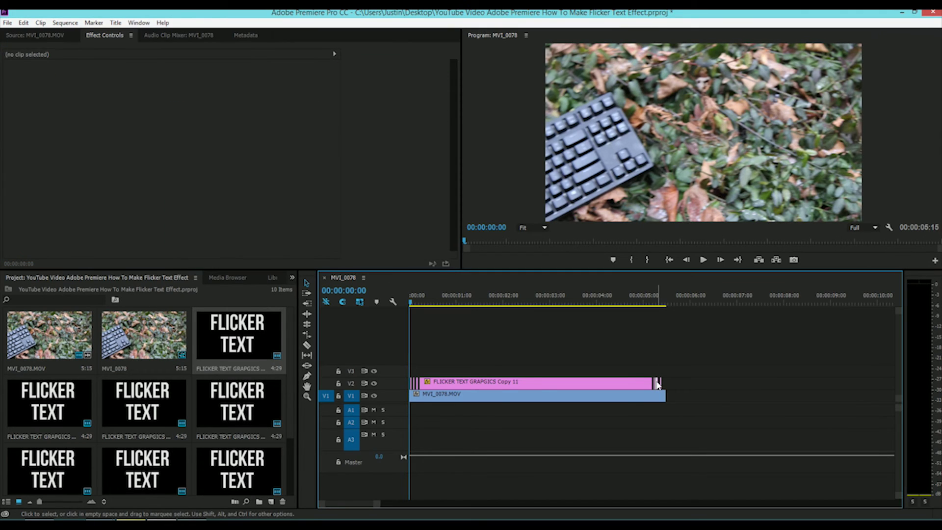
Switch Copy 16 from Soft Light to Overlay, set Copy 17 to Overlay, and preview.
click(657, 382)
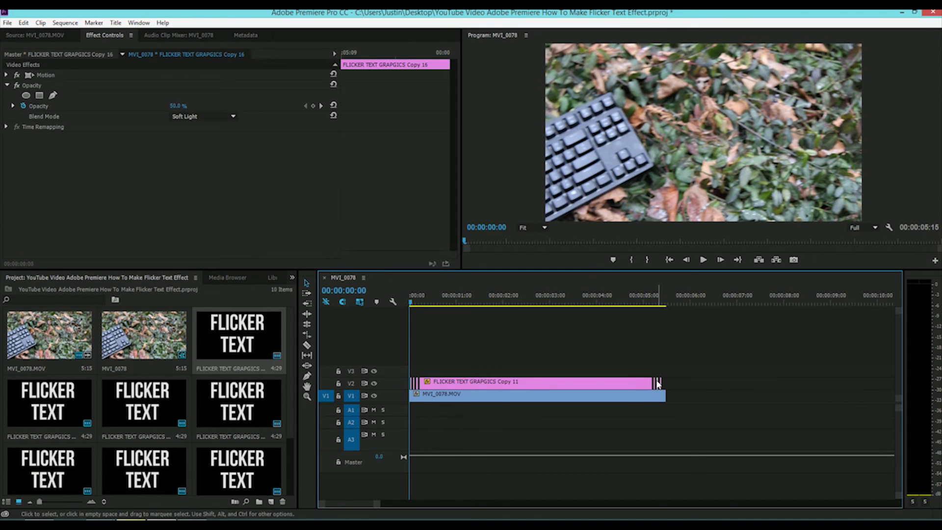
click(200, 117)
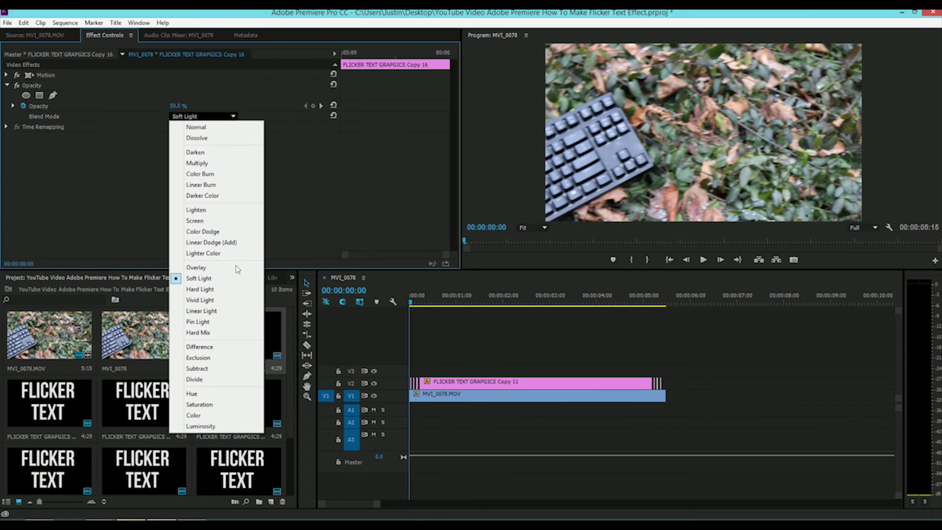
click(237, 267)
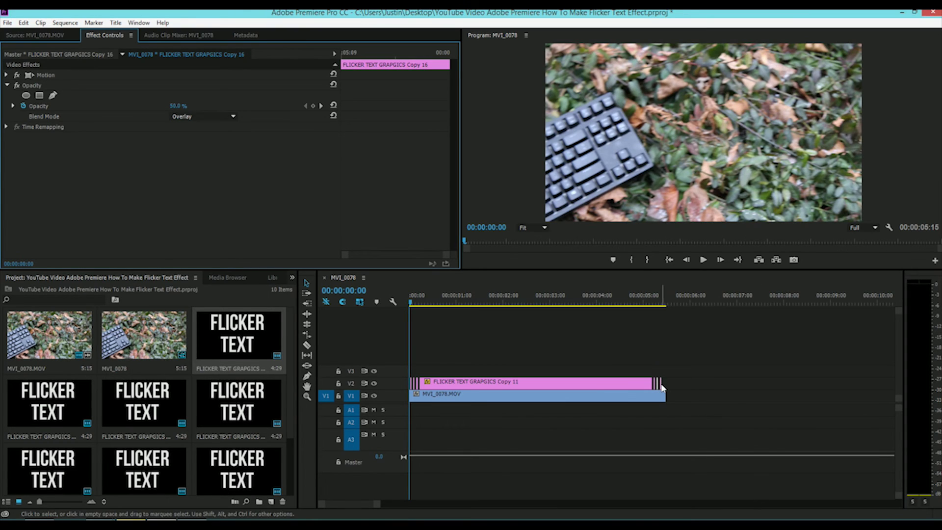
click(661, 386)
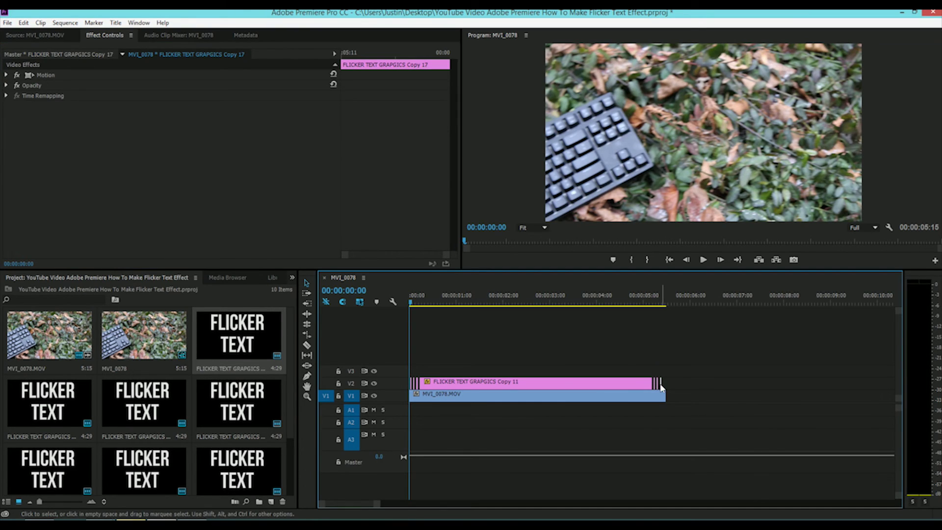
click(5, 86)
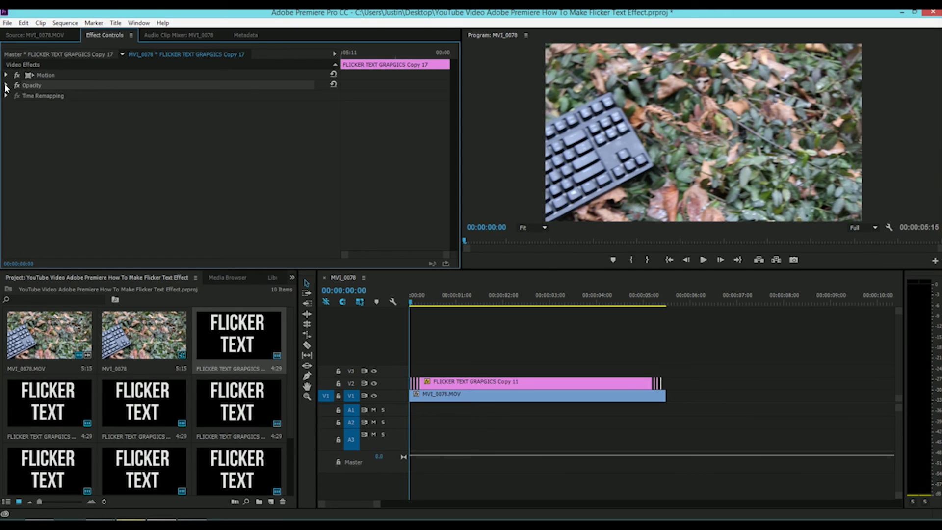
click(8, 86)
click(202, 116)
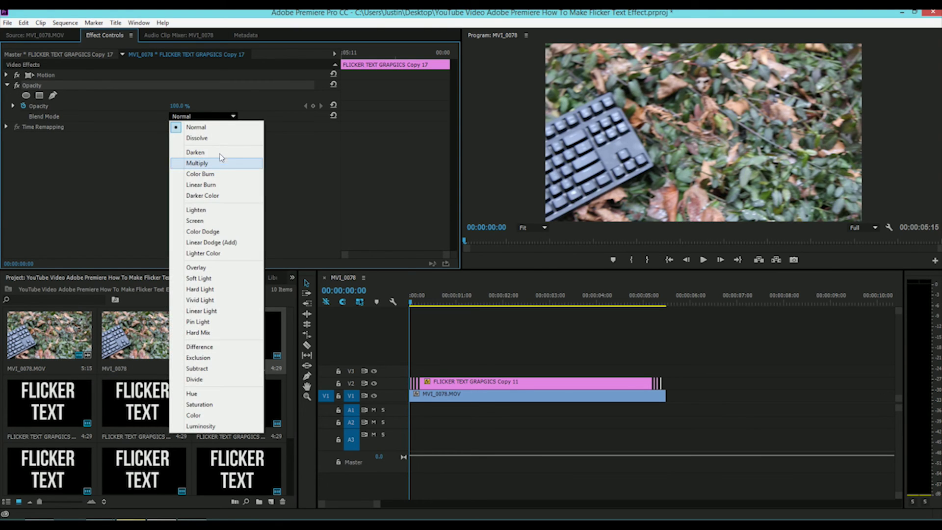
click(218, 269)
click(703, 259)
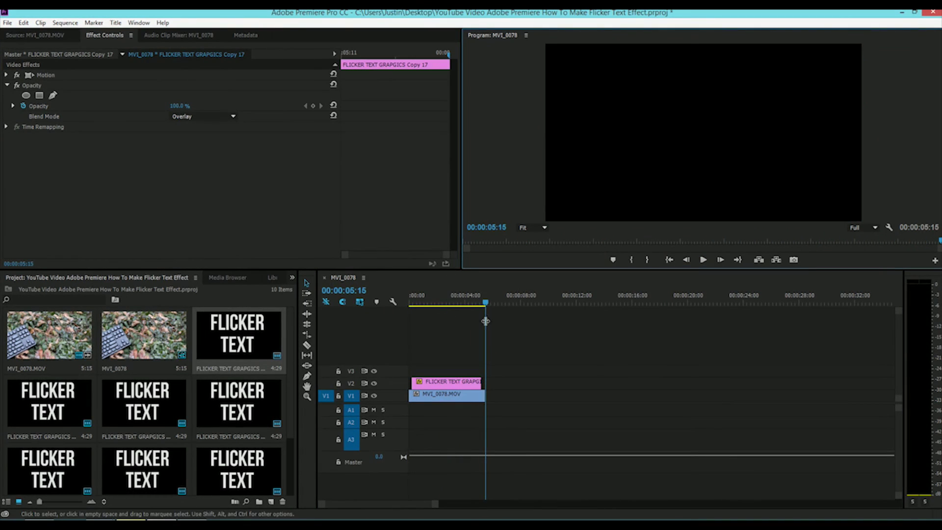
click(414, 295)
click(703, 259)
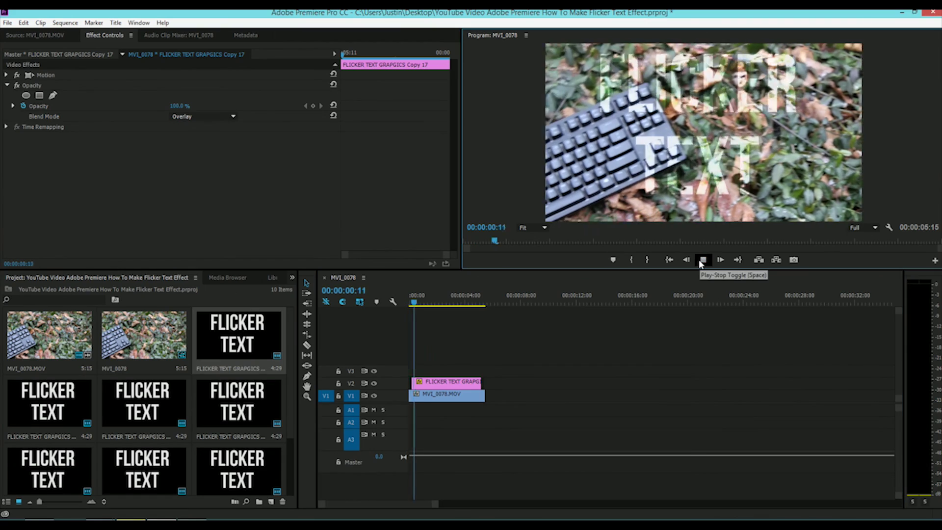